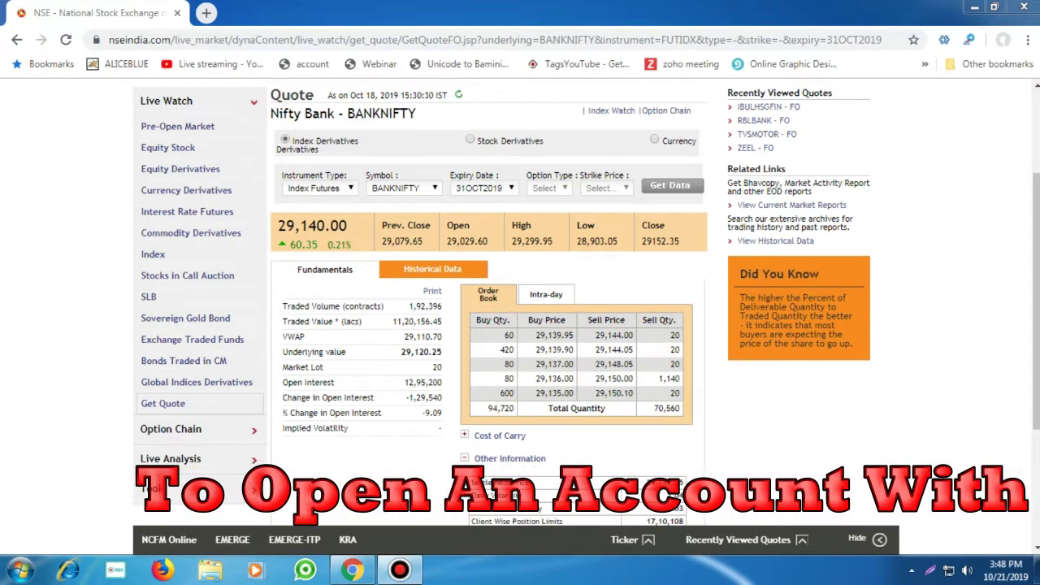
Open the BANKNIFTY option chain in a separate browser tab, look it over and return to the quote page
right_click(678, 110)
left_click(723, 121)
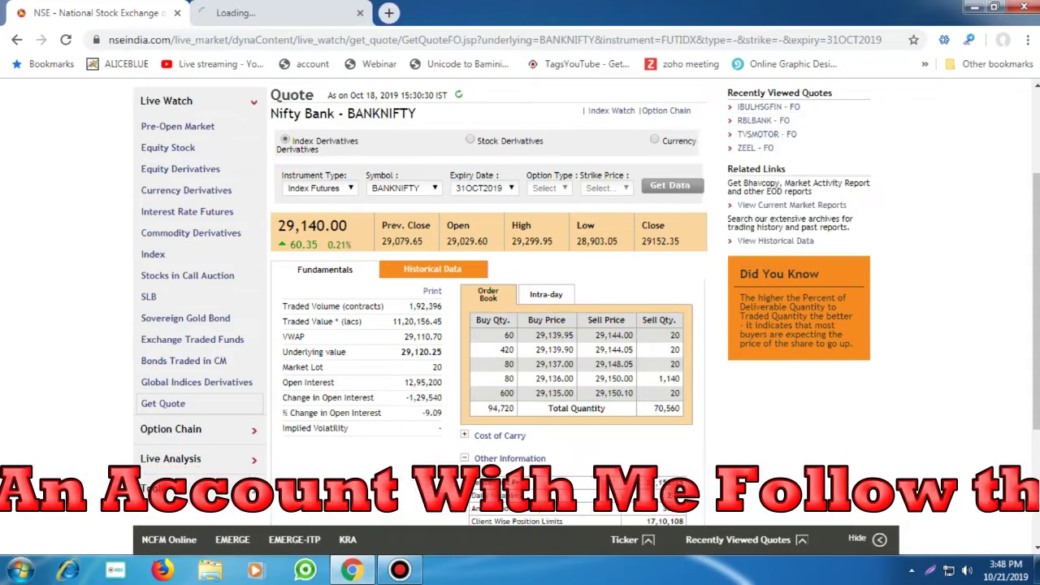
left_click(261, 13)
scroll(524, 325, "down", 3)
scroll(525, 325, "up", 2)
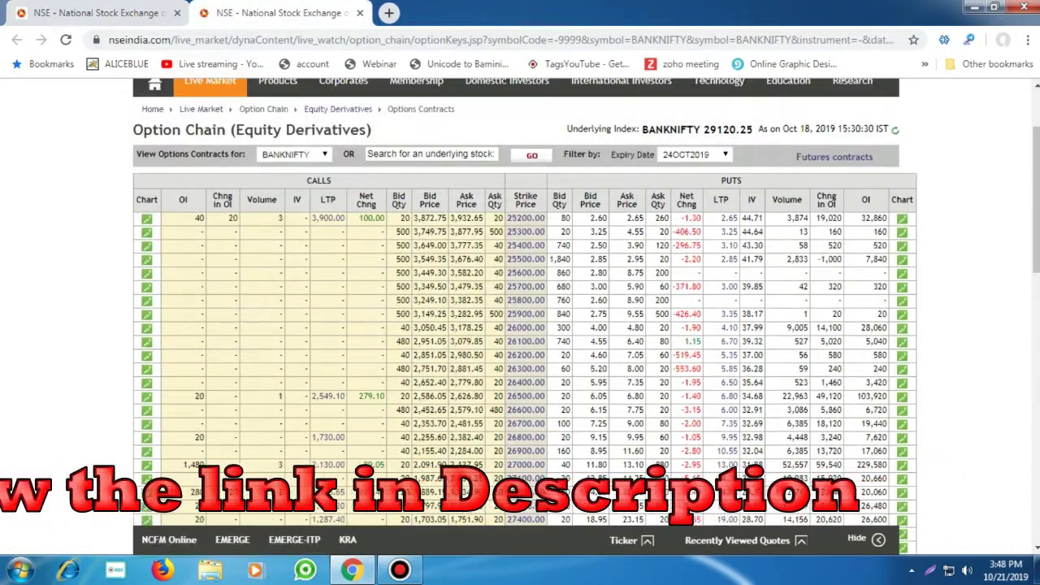
key("ctrl+shift+Tab")
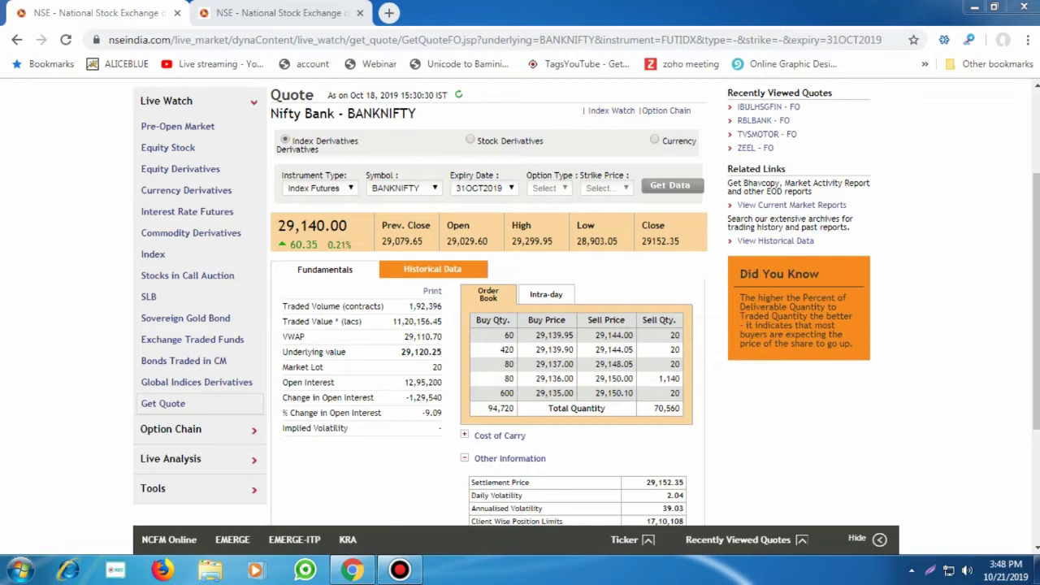
Underline the BANKNIFTY futures price on the quote page and handwrite 29140 beneath it
left_click_drag(279, 260, 358, 231)
left_click_drag(308, 298, 378, 315)
mouse_move(390, 291)
left_mouse_down()
mouse_move(393, 307)
mouse_move(392, 290)
left_mouse_up()
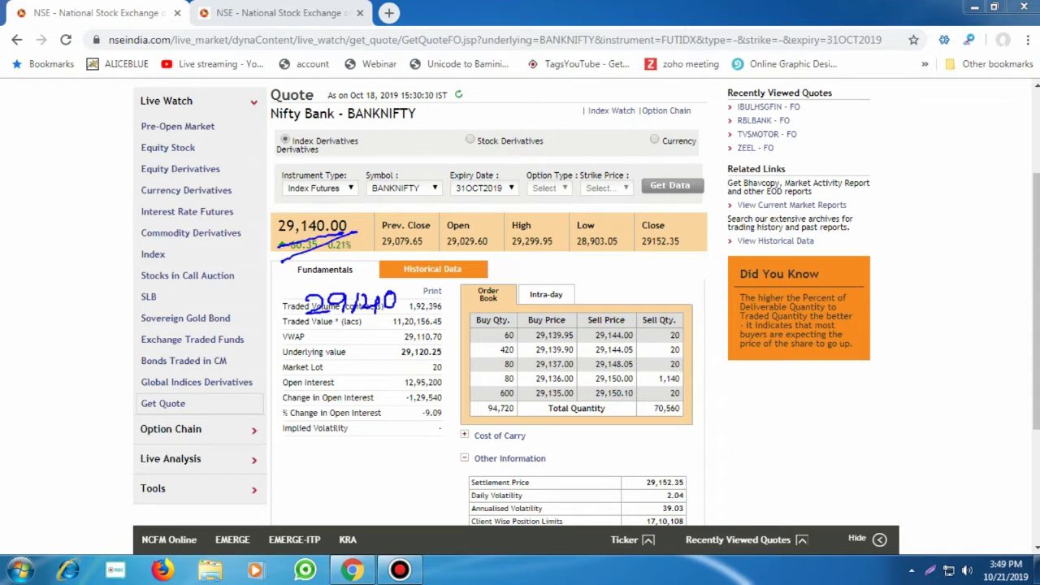
Underline the annualised and daily volatility entries and handwrite 39.03 and 2.04 below the noted price
left_click_drag(469, 514, 525, 520)
mouse_move(349, 343)
left_mouse_down()
mouse_move(374, 367)
mouse_move(404, 345)
left_mouse_up()
mouse_move(409, 338)
left_mouse_down()
mouse_move(420, 342)
mouse_move(411, 359)
left_mouse_up()
left_click_drag(660, 501, 683, 500)
mouse_move(380, 399)
left_mouse_down()
mouse_move(385, 418)
mouse_move(399, 419)
mouse_move(415, 398)
mouse_move(436, 417)
left_mouse_up()
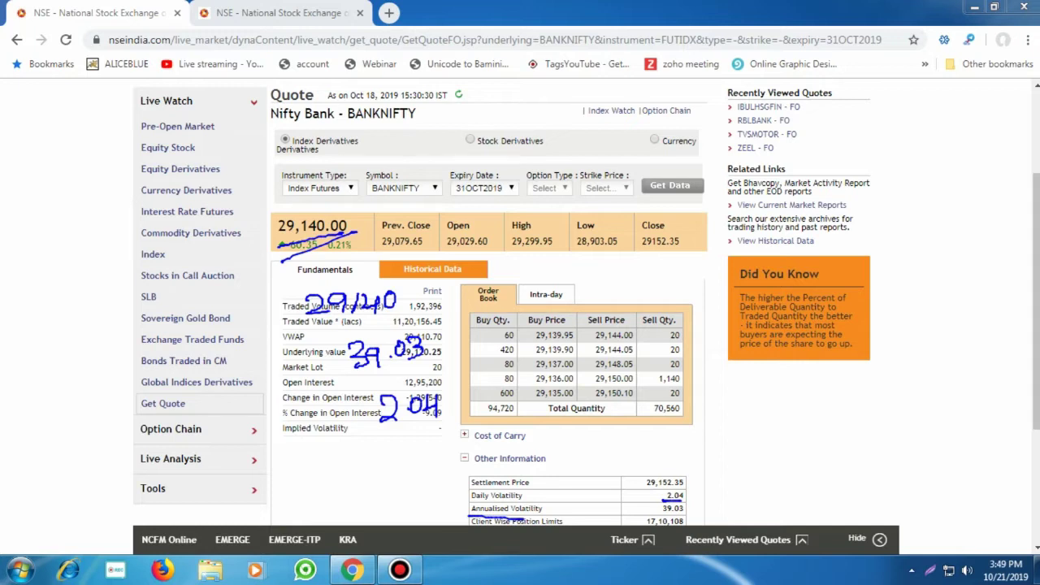
Underline the handwritten 39.03 twice and annotate it with a dash and "4 day"
mouse_move(375, 379)
left_mouse_down()
mouse_move(415, 367)
mouse_move(407, 382)
left_mouse_up()
left_click_drag(433, 341, 464, 334)
mouse_move(479, 324)
left_mouse_down()
mouse_move(476, 334)
mouse_move(493, 333)
left_mouse_up()
mouse_move(489, 325)
left_mouse_down()
mouse_move(490, 344)
mouse_move(519, 322)
mouse_move(546, 330)
mouse_move(550, 346)
left_mouse_up()
left_click_drag(552, 328, 571, 307)
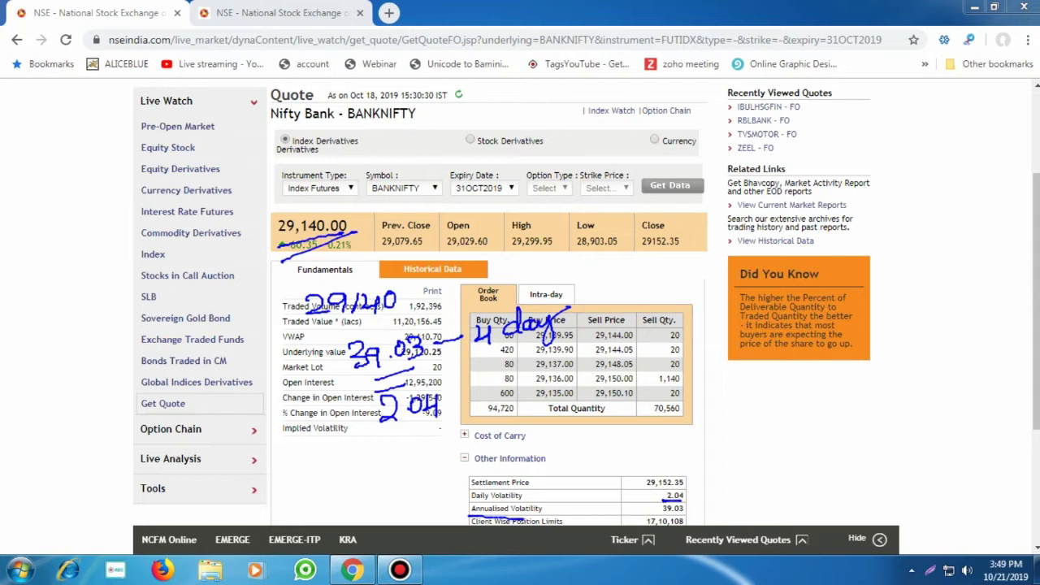
Handwrite "1190 as HV" across the upper part of the quote page and underline 1190 twice
mouse_move(616, 181)
left_mouse_down()
mouse_move(615, 211)
mouse_move(649, 194)
mouse_move(646, 208)
left_mouse_up()
mouse_move(661, 187)
left_mouse_down()
mouse_move(658, 200)
mouse_move(679, 216)
left_mouse_up()
left_click_drag(718, 184, 724, 192)
mouse_move(765, 156)
left_mouse_down()
mouse_move(764, 187)
mouse_move(777, 176)
left_mouse_up()
left_click_drag(767, 167, 794, 156)
left_click_drag(787, 158, 785, 171)
left_click_drag(795, 151, 804, 148)
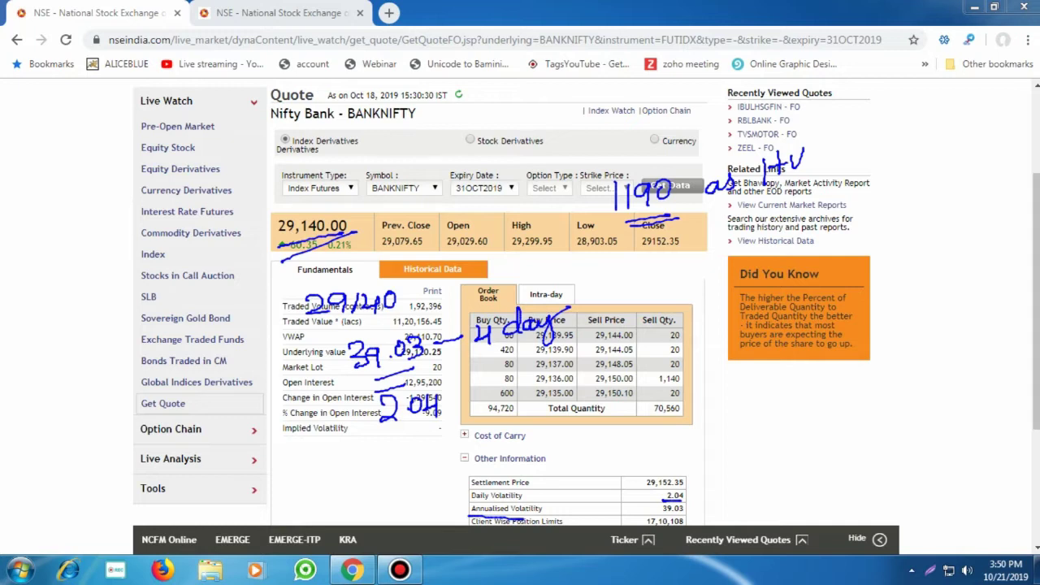
Handwrite the upper limit 30300 and lower limit 27949 beside the page, each with an arrow leading to it
mouse_move(904, 195)
left_mouse_down()
mouse_move(925, 199)
mouse_move(910, 218)
mouse_move(980, 185)
left_mouse_up()
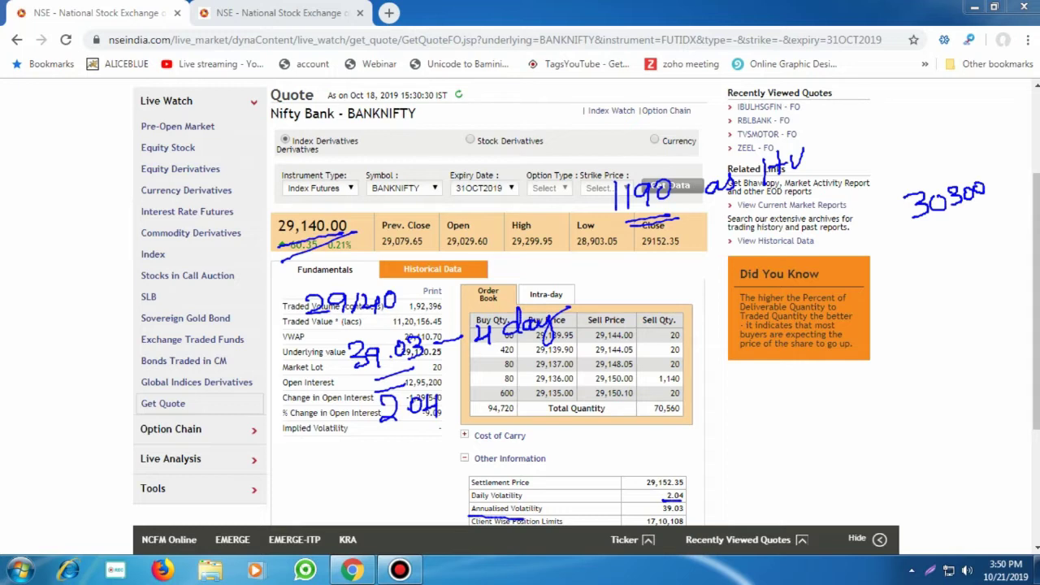
left_click_drag(854, 256, 887, 220)
left_click_drag(887, 220, 891, 236)
mouse_move(859, 277)
left_mouse_down()
mouse_move(874, 274)
mouse_move(895, 322)
mouse_move(905, 306)
mouse_move(935, 333)
mouse_move(961, 317)
mouse_move(969, 329)
mouse_move(988, 321)
left_mouse_up()
left_click_drag(1009, 299, 1012, 323)
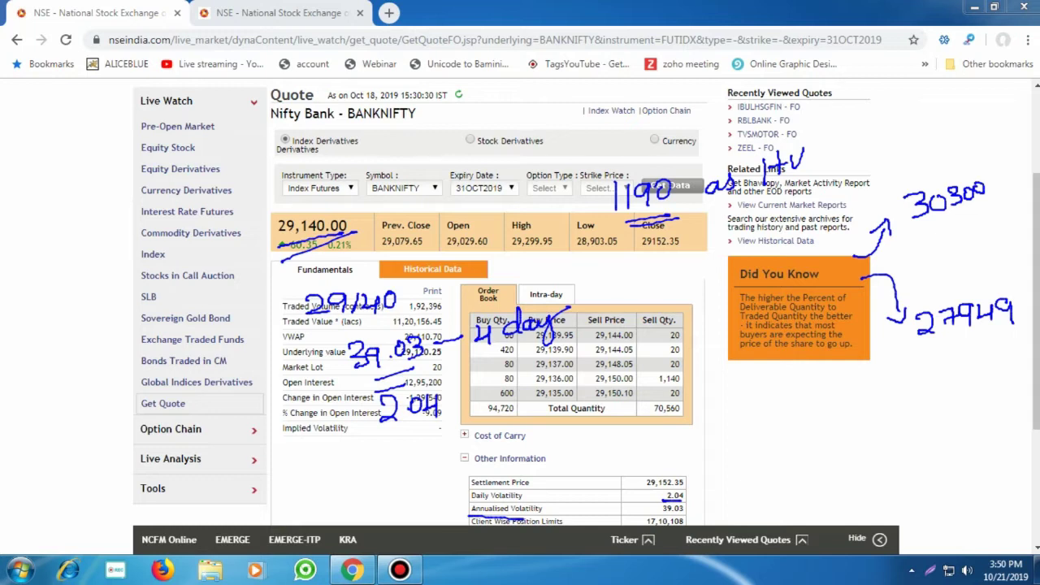
Clear the annotations and highlight the 29100 strike's call and put bid prices in the option chain
key("Escape")
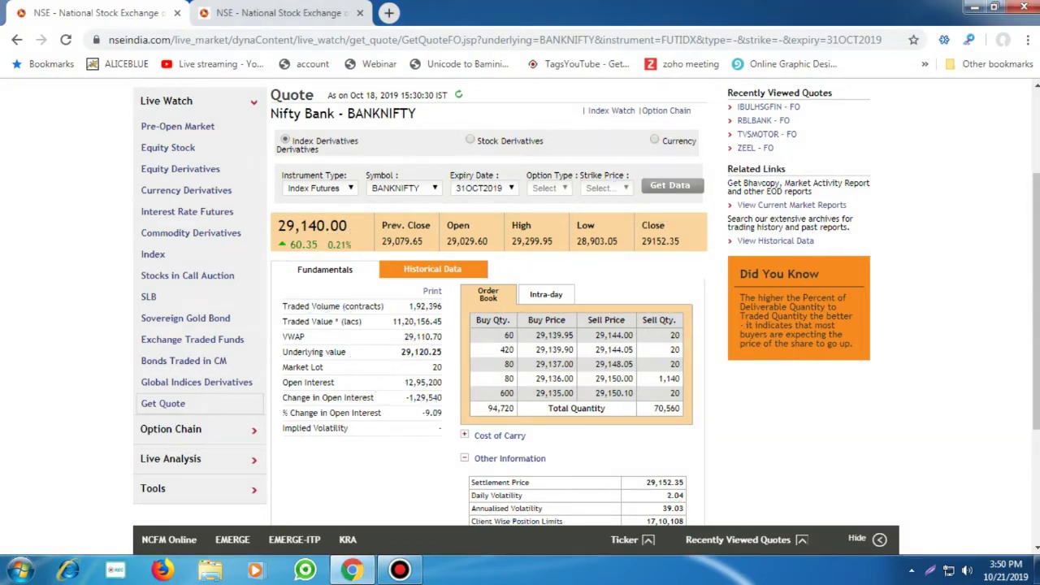
left_click(295, 12)
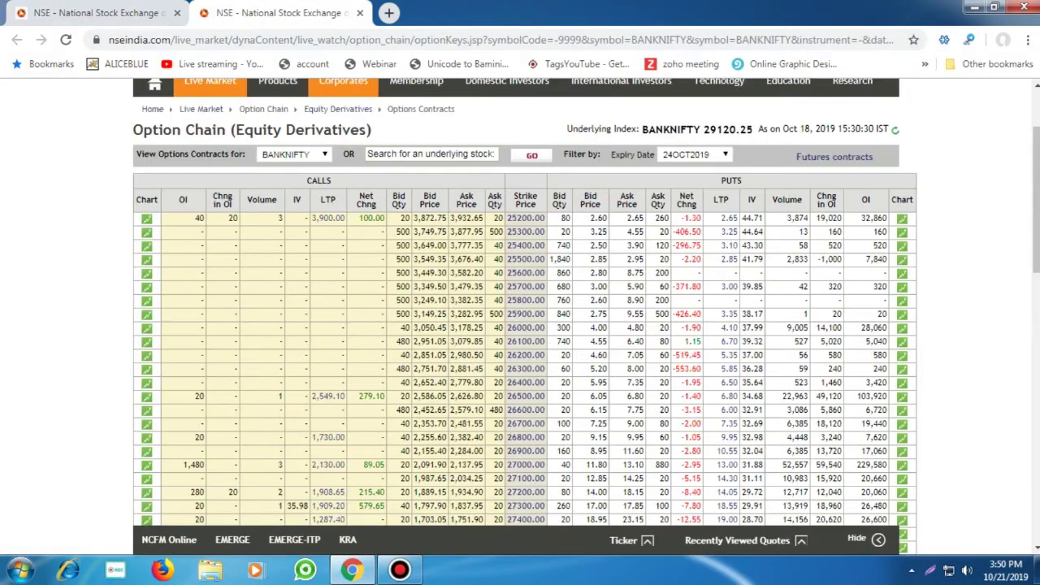
scroll(341, 97, "down", 2)
scroll(520, 317, "down", 6)
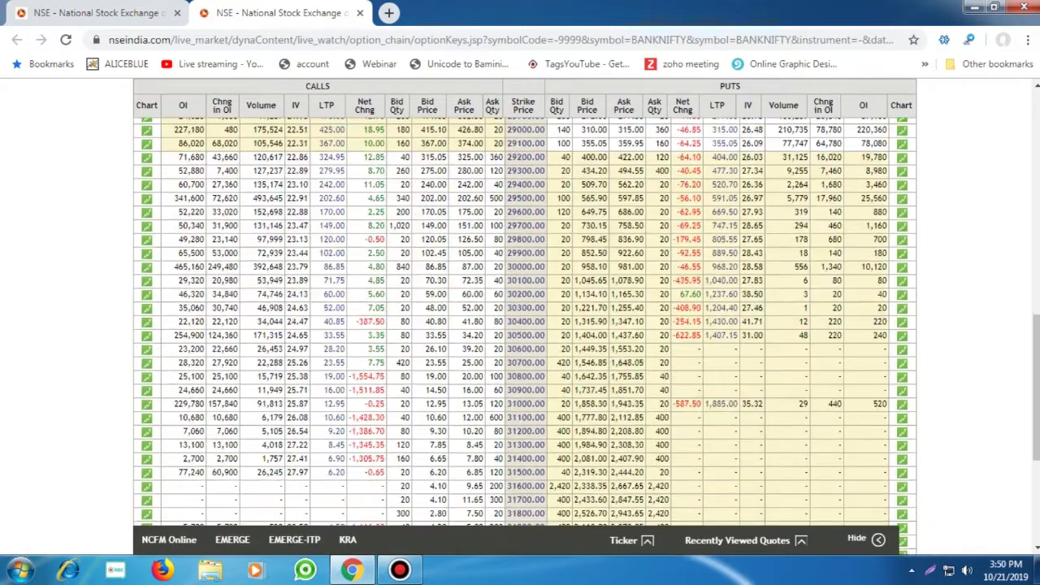
scroll(520, 317, "up", 1)
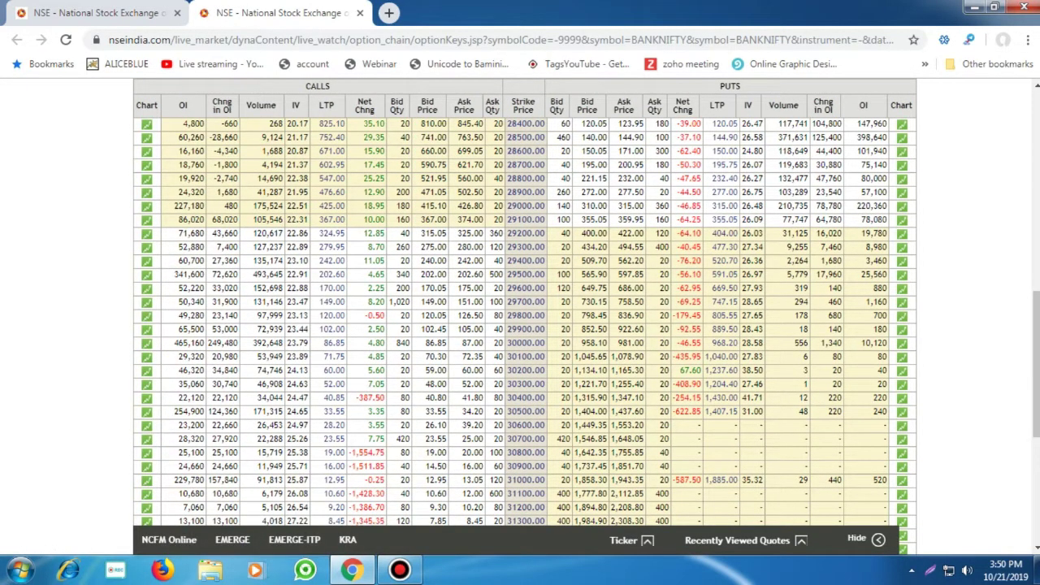
left_click_drag(421, 219, 442, 219)
left_click_drag(582, 219, 608, 219)
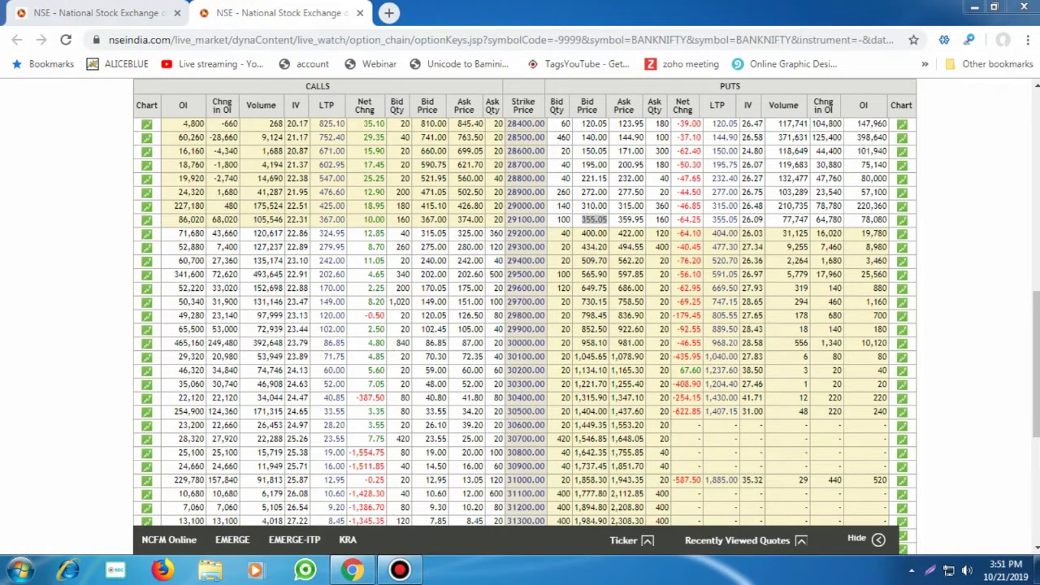
Handwrite the straddle premium sum over the puts as 375 and 355 totalling 730, underlining the total
mouse_move(594, 161)
left_mouse_down()
mouse_move(601, 189)
mouse_move(635, 158)
mouse_move(630, 182)
left_mouse_up()
left_click_drag(620, 170, 637, 166)
left_click_drag(657, 152, 647, 180)
mouse_move(610, 203)
left_mouse_down()
mouse_move(632, 221)
mouse_move(649, 198)
mouse_move(670, 218)
mouse_move(582, 258)
left_mouse_up()
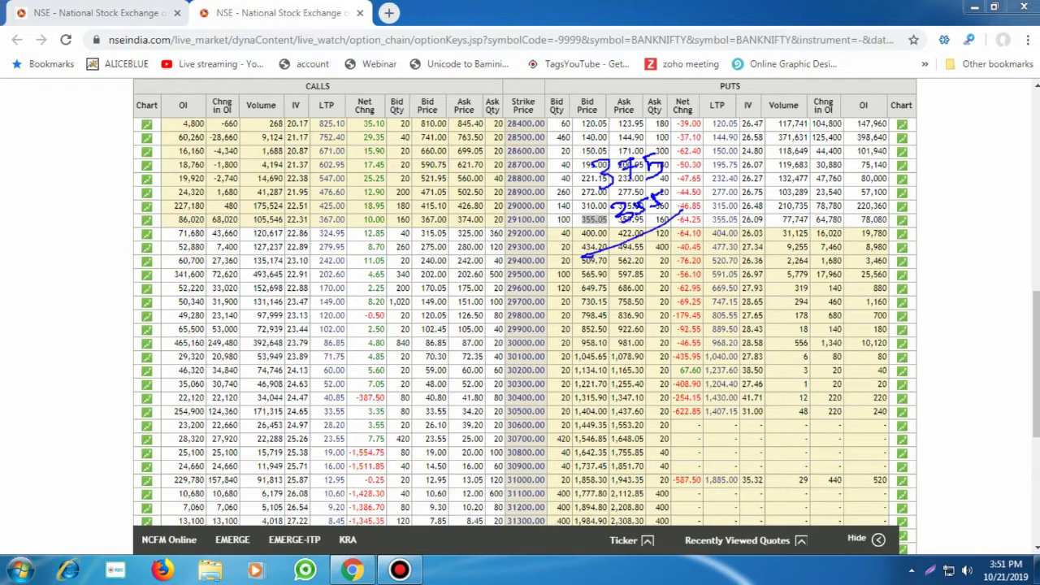
mouse_move(690, 230)
left_mouse_down()
mouse_move(673, 242)
mouse_move(683, 228)
left_mouse_up()
mouse_move(652, 240)
left_mouse_down()
mouse_move(662, 248)
mouse_move(655, 263)
mouse_move(632, 255)
left_mouse_up()
left_click_drag(633, 249, 631, 271)
left_click_drag(726, 247, 635, 293)
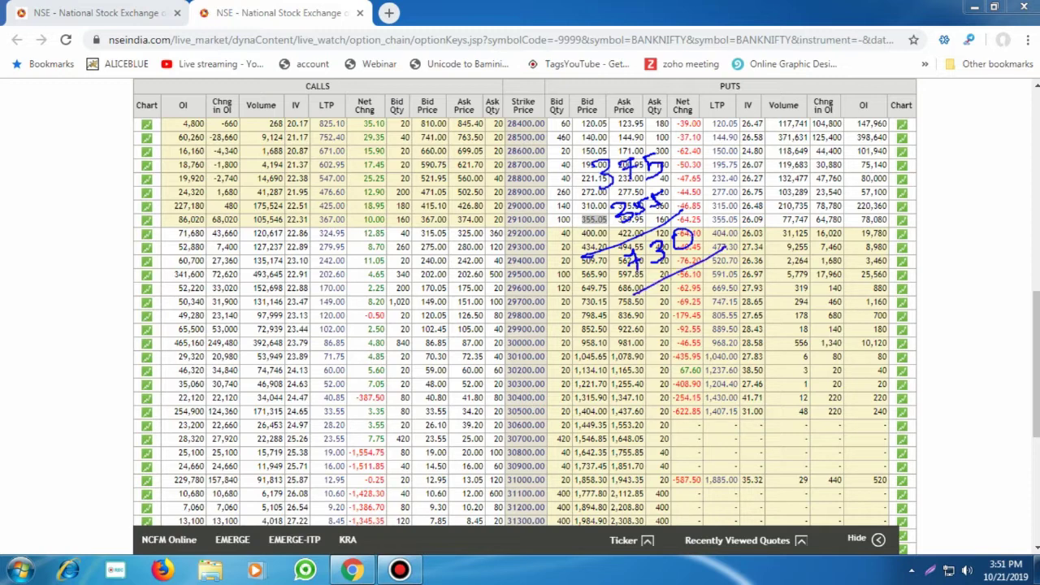
Draw an arrow from the 730 total to a handwritten 1190 and label it "HV"
left_click_drag(717, 225, 781, 178)
left_click_drag(781, 178, 778, 192)
left_click_drag(810, 151, 812, 163)
mouse_move(819, 148)
left_mouse_down()
mouse_move(822, 160)
mouse_move(841, 158)
mouse_move(853, 136)
left_mouse_up()
mouse_move(706, 161)
left_mouse_down()
mouse_move(713, 176)
mouse_move(725, 169)
left_mouse_up()
left_click_drag(713, 165, 744, 143)
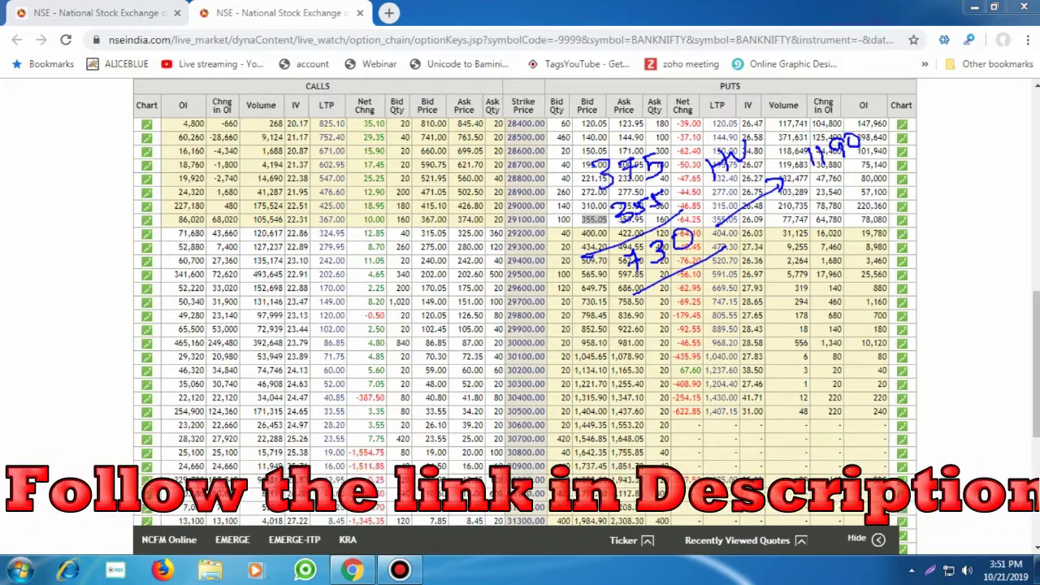
Subtract 730 from 1190 in the Calculator and move its window off the handwritten figures
key("XF86Calculator")
type("1190")
key("minus")
type("730")
key("Return")
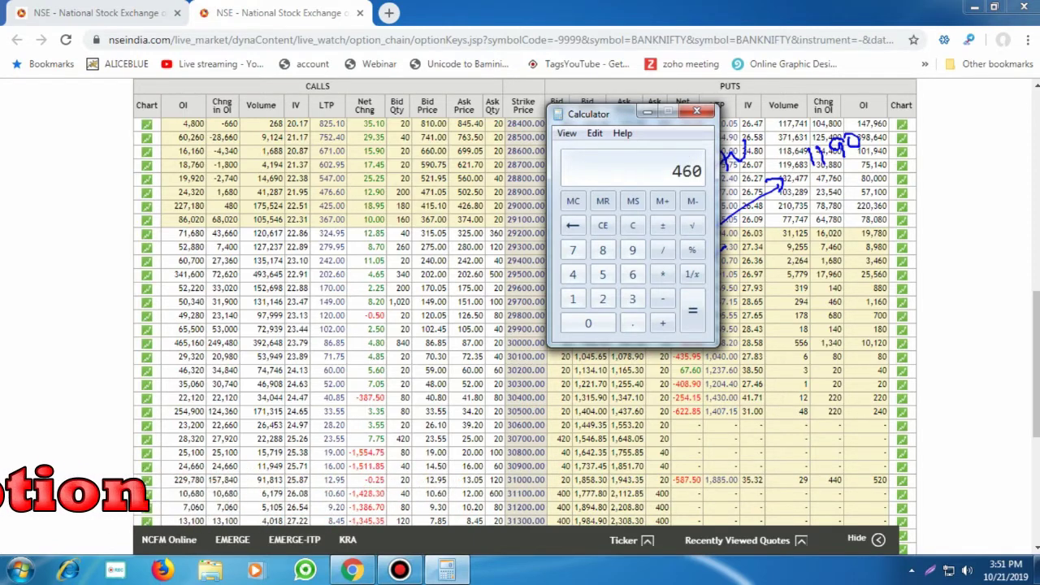
left_click_drag(641, 112, 532, 122)
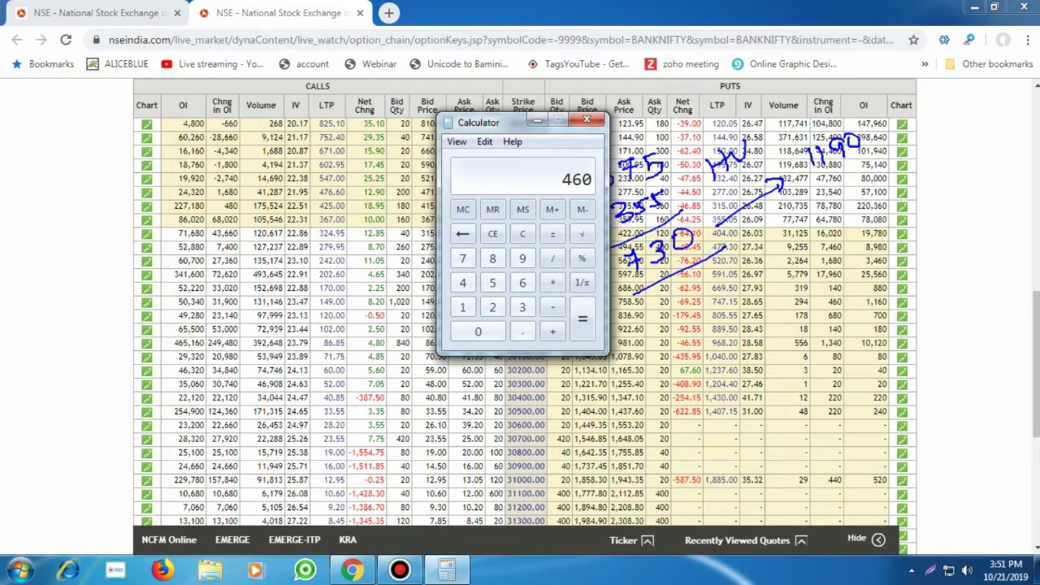
Draw a downward arrow beside the 730 total and handwrite the difference 460 under it
mouse_move(744, 232)
left_mouse_down()
mouse_move(749, 278)
mouse_move(755, 265)
left_mouse_up()
mouse_move(723, 300)
left_mouse_down()
mouse_move(716, 309)
mouse_move(734, 317)
left_mouse_up()
mouse_move(730, 312)
left_mouse_down()
mouse_move(730, 328)
mouse_move(740, 318)
left_mouse_up()
left_click_drag(759, 307, 757, 308)
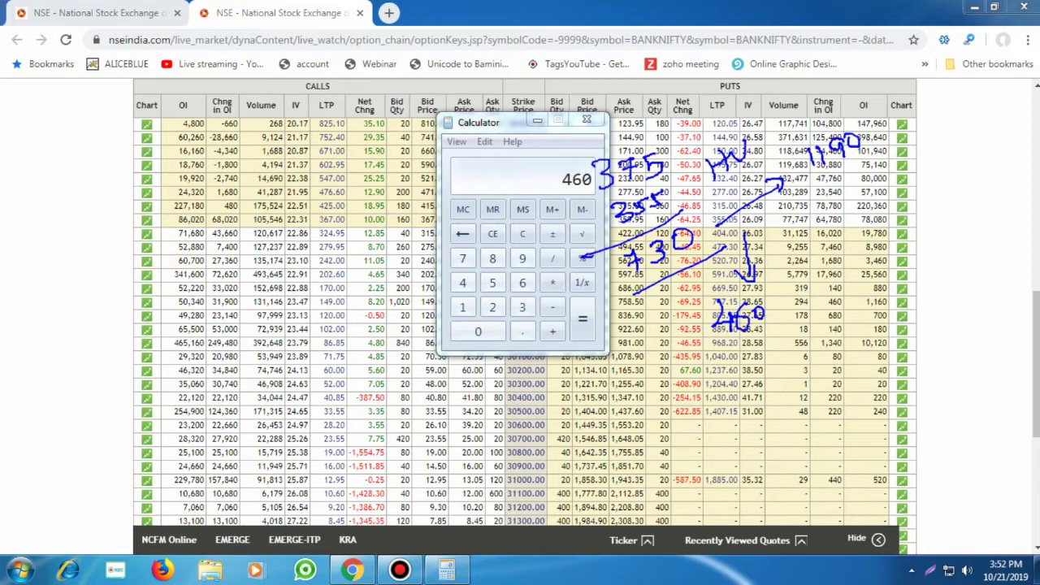
Handwrite "HV" with a double arrow pointing to 460 and underline 460 twice
mouse_move(610, 371)
left_mouse_down()
mouse_move(620, 393)
mouse_move(627, 382)
left_mouse_up()
mouse_move(617, 381)
left_mouse_down()
mouse_move(642, 353)
mouse_move(673, 357)
left_mouse_up()
left_click_drag(662, 348, 678, 363)
mouse_move(723, 358)
left_mouse_down()
mouse_move(778, 329)
mouse_move(751, 359)
left_mouse_up()
left_click_drag(749, 360, 788, 338)
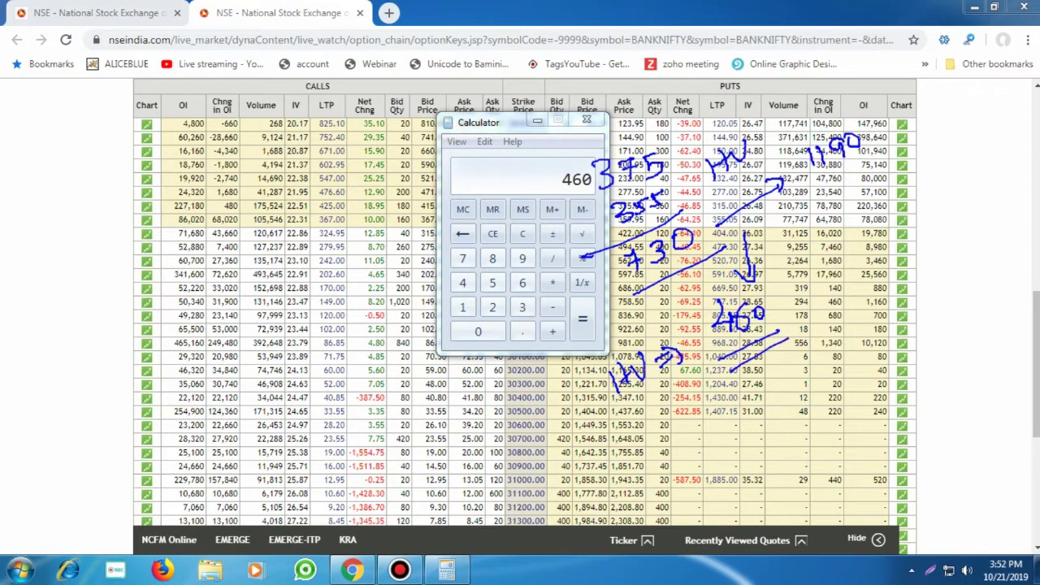
Add one more handwritten note beside the figures and clear all annotations from the option chain
mouse_move(841, 253)
left_mouse_down()
mouse_move(860, 244)
mouse_move(845, 278)
mouse_move(868, 250)
mouse_move(884, 262)
left_mouse_up()
left_click_drag(879, 236, 876, 240)
left_click_drag(901, 246, 898, 248)
key("Escape")
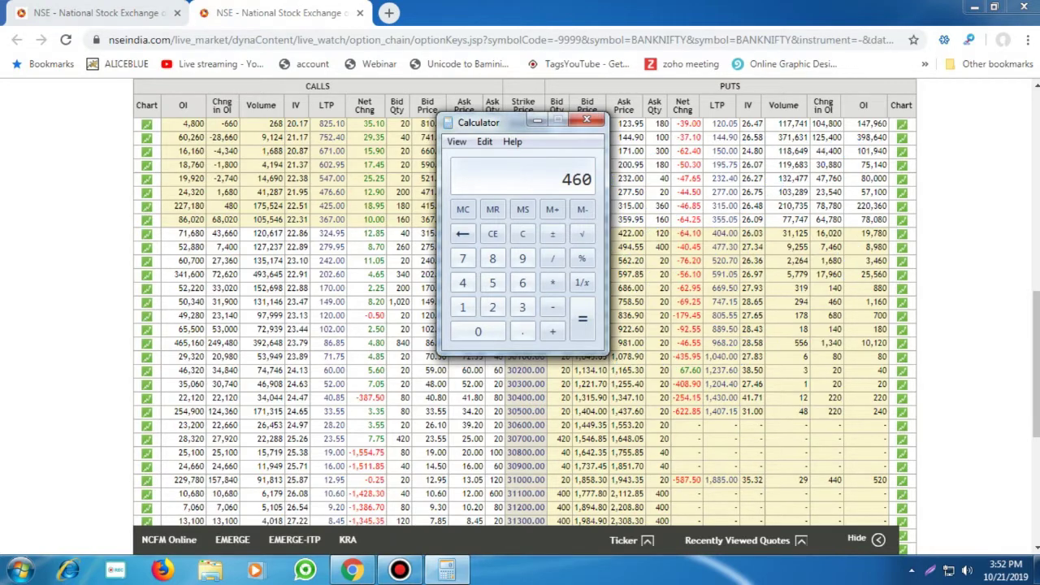
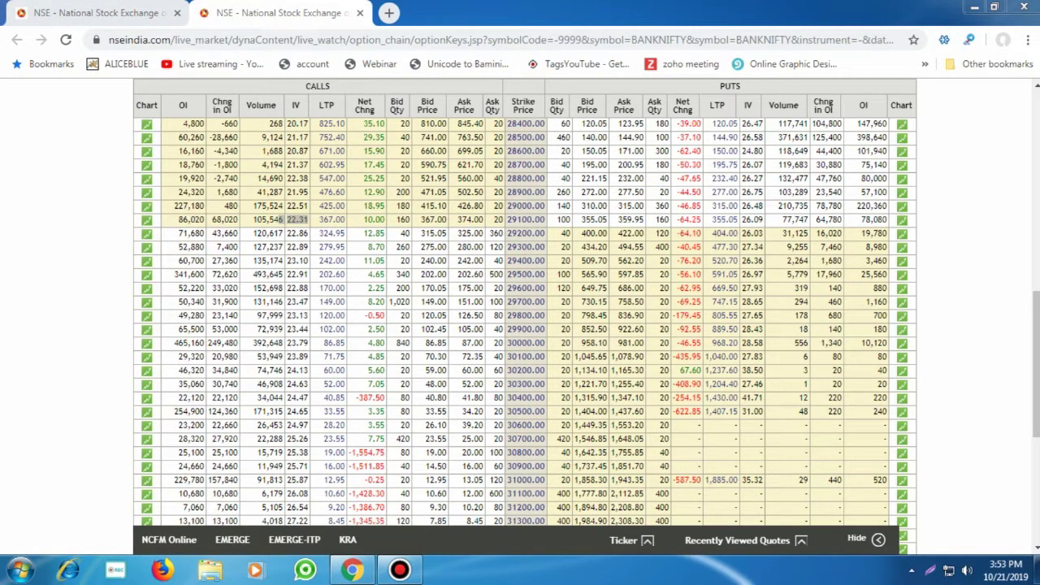
Handwrite "HV" in the margin beside the calls table with a downward arrow to 1190
left_click_drag(80, 153, 80, 182)
mouse_move(88, 151)
left_mouse_down()
mouse_move(87, 178)
mouse_move(89, 164)
left_mouse_up()
left_click_drag(95, 154, 109, 151)
left_click_drag(93, 198, 97, 233)
left_click_drag(87, 224, 103, 224)
mouse_move(84, 267)
left_mouse_down()
mouse_move(81, 285)
mouse_move(94, 281)
left_mouse_up()
left_click_drag(114, 257, 110, 278)
mouse_move(128, 251)
left_mouse_down()
mouse_move(138, 259)
mouse_move(122, 257)
left_mouse_up()
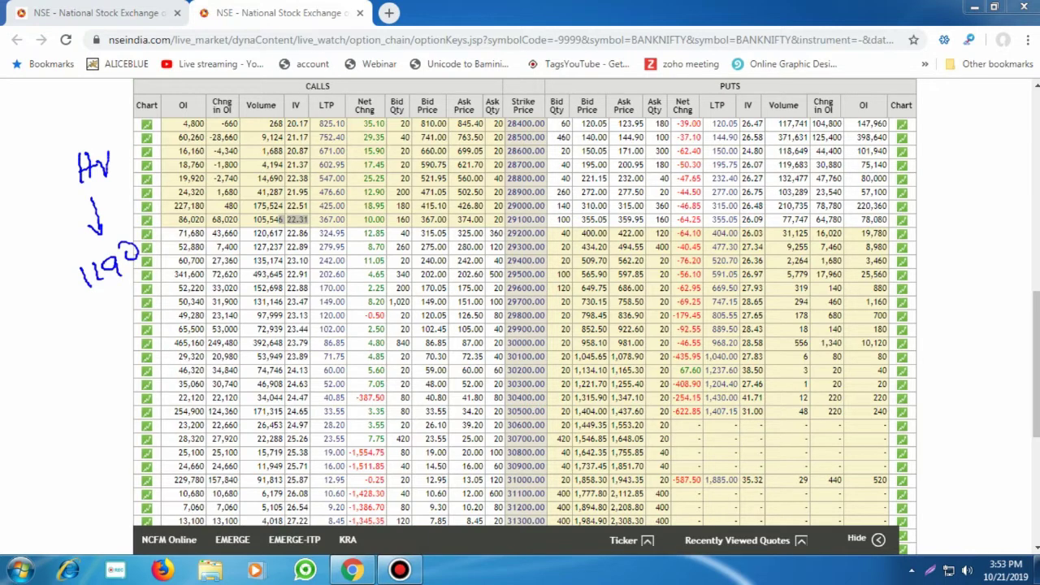
Branch the handwritten 1190 into the price limits 30300 and 27950
mouse_move(101, 302)
left_mouse_down()
mouse_move(55, 375)
mouse_move(121, 351)
left_mouse_up()
mouse_move(132, 299)
left_mouse_down()
mouse_move(184, 317)
mouse_move(173, 341)
mouse_move(187, 348)
left_mouse_up()
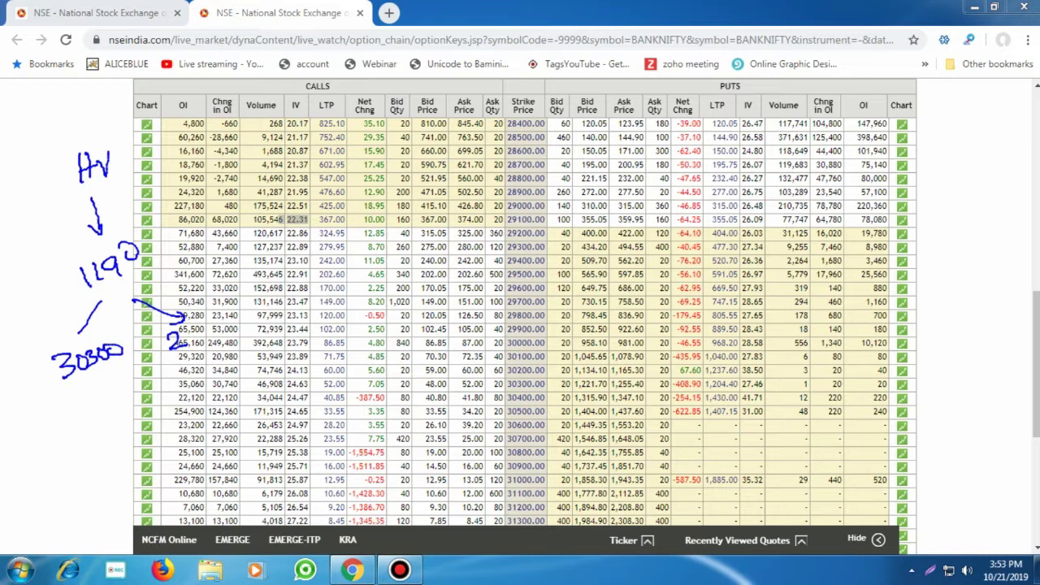
mouse_move(187, 320)
left_mouse_down()
mouse_move(213, 336)
mouse_move(239, 314)
mouse_move(220, 310)
left_mouse_up()
Handwrite "IV" over the calls table with a downward arrow to 732
left_click_drag(273, 132, 275, 146)
mouse_move(249, 133)
left_mouse_down()
mouse_move(278, 127)
mouse_move(283, 150)
left_mouse_up()
mouse_move(285, 132)
left_mouse_down()
mouse_move(291, 150)
mouse_move(300, 129)
mouse_move(291, 229)
mouse_move(349, 214)
left_mouse_up()
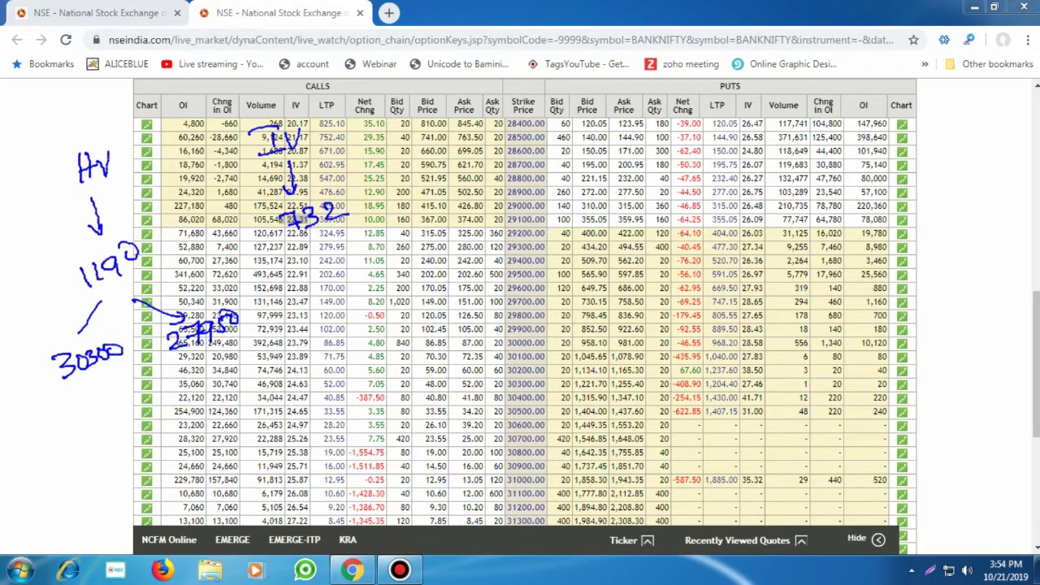
Branch the handwritten 732 with arrows into the price limits 29870 and 28407
mouse_move(326, 261)
left_mouse_down()
mouse_move(305, 298)
mouse_move(317, 298)
mouse_move(326, 326)
left_mouse_up()
mouse_move(336, 305)
left_mouse_down()
mouse_move(336, 321)
mouse_move(354, 297)
mouse_move(367, 311)
mouse_move(382, 289)
left_mouse_up()
mouse_move(358, 239)
left_mouse_down()
mouse_move(426, 249)
mouse_move(399, 281)
mouse_move(418, 278)
left_mouse_up()
mouse_move(421, 266)
left_mouse_down()
mouse_move(443, 271)
mouse_move(468, 249)
mouse_move(468, 266)
left_mouse_up()
left_click_drag(400, 307, 395, 319)
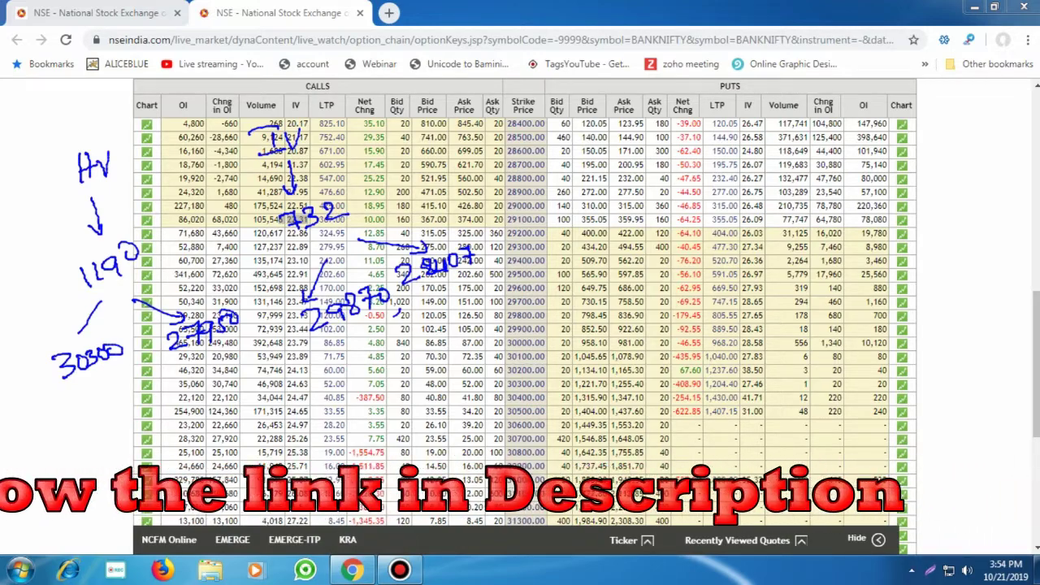
Draw a double arrow beside the IV figures and handwrite 730 after it
left_click_drag(426, 180, 445, 176)
mouse_move(420, 190)
left_mouse_down()
mouse_move(439, 194)
mouse_move(513, 160)
left_mouse_up()
mouse_move(508, 157)
left_mouse_down()
mouse_move(520, 170)
mouse_move(527, 156)
left_mouse_up()
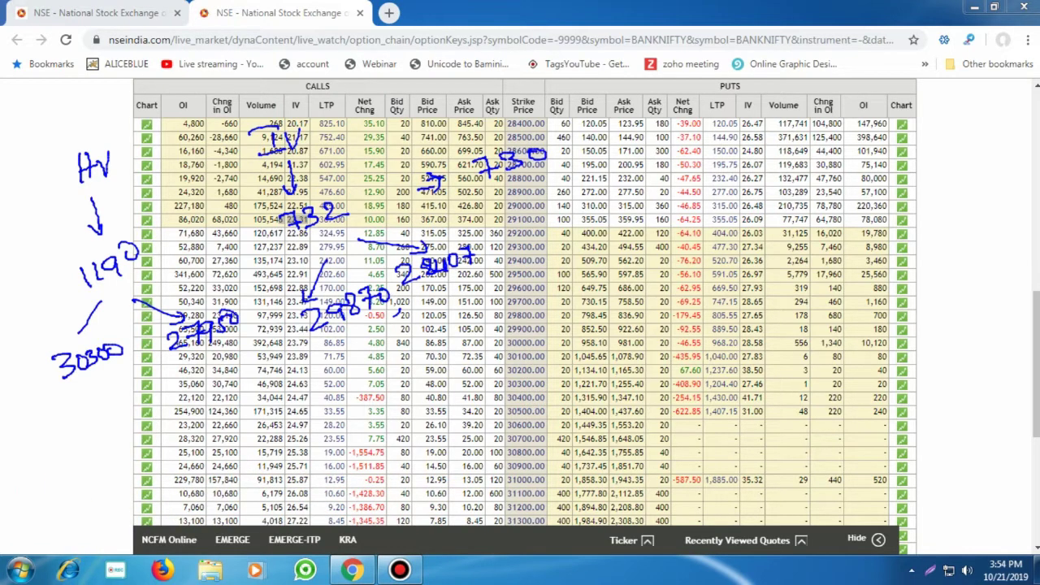
Cross out the HV price range, tick the IV price range and underline the 730 next to the IV figures twice
mouse_move(235, 366)
left_mouse_down()
mouse_move(204, 421)
mouse_move(247, 421)
left_mouse_up()
left_click_drag(364, 367, 405, 330)
mouse_move(489, 185)
left_mouse_down()
mouse_move(550, 163)
mouse_move(557, 171)
left_mouse_up()
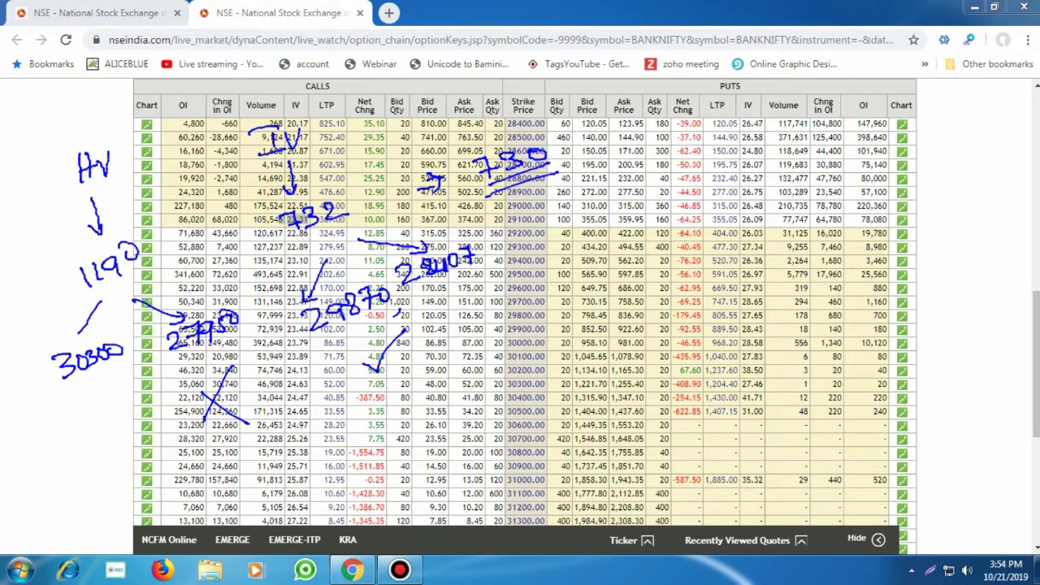
Handwrite "only time value" beside the underlined 730 and an underlined "50%" beneath the ticked IV range
mouse_move(575, 200)
left_mouse_down()
mouse_move(603, 192)
mouse_move(611, 206)
left_mouse_up()
mouse_move(655, 149)
left_mouse_down()
mouse_move(671, 172)
mouse_move(676, 156)
mouse_move(796, 104)
left_mouse_up()
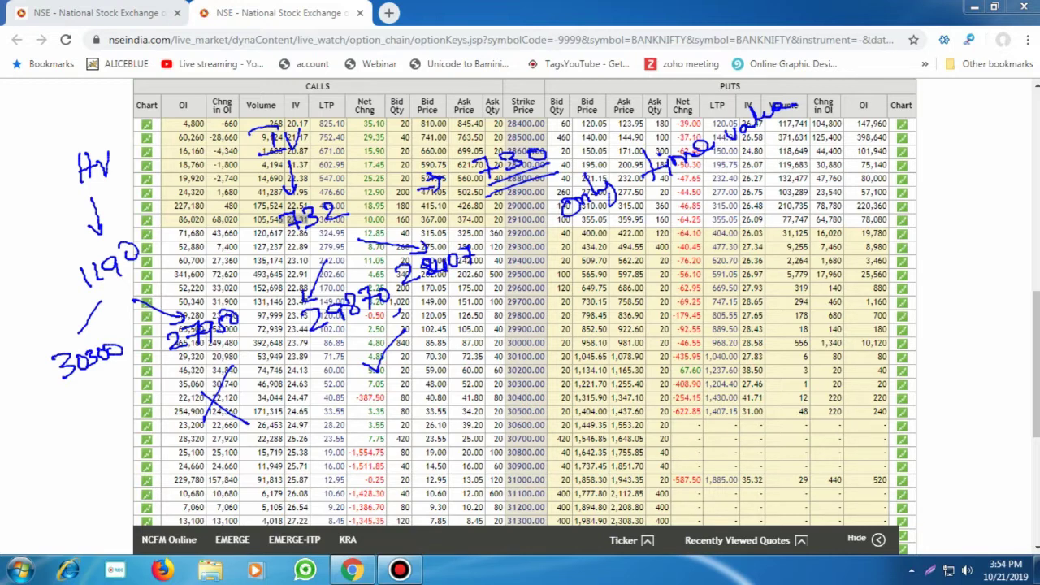
mouse_move(320, 451)
left_mouse_down()
mouse_move(310, 462)
mouse_move(320, 475)
mouse_move(337, 448)
mouse_move(349, 451)
left_mouse_up()
mouse_move(342, 432)
left_mouse_down()
mouse_move(369, 435)
mouse_move(344, 484)
left_mouse_up()
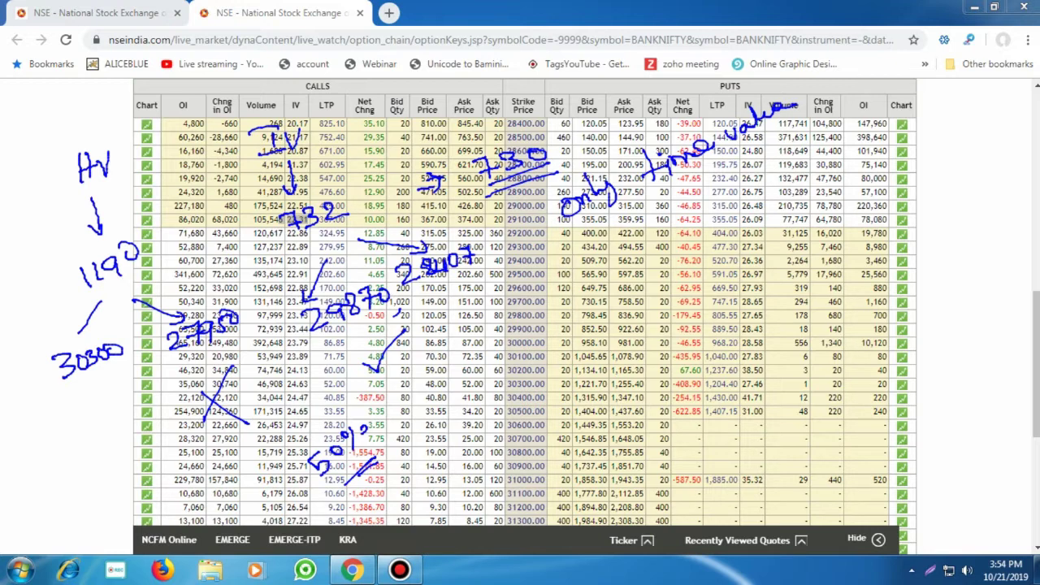
Handwrite "Based 730" and "IV → 730" over the puts table, underlining both 730 figures
mouse_move(626, 321)
left_mouse_down()
mouse_move(618, 298)
mouse_move(646, 313)
mouse_move(660, 290)
mouse_move(690, 274)
left_mouse_up()
mouse_move(672, 320)
left_mouse_down()
mouse_move(687, 339)
mouse_move(707, 311)
mouse_move(730, 304)
left_mouse_up()
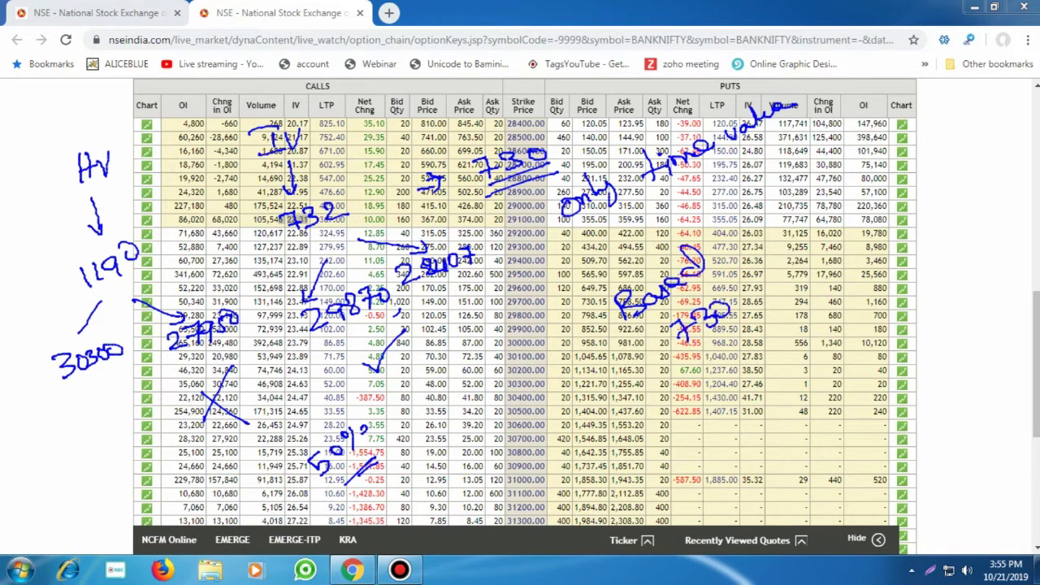
mouse_move(560, 403)
left_mouse_down()
mouse_move(571, 416)
mouse_move(584, 390)
mouse_move(655, 363)
mouse_move(683, 370)
mouse_move(699, 355)
left_mouse_up()
mouse_move(667, 391)
left_mouse_down()
mouse_move(691, 379)
mouse_move(727, 327)
left_mouse_up()
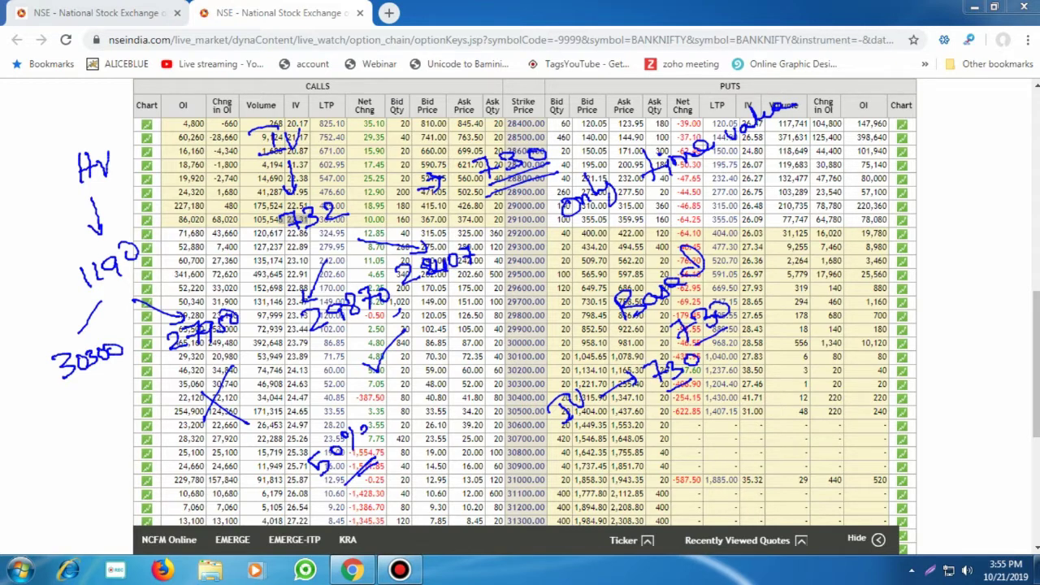
Handwrite 30 with a downward arrow to 24 over the puts and note "IV Reduced." beside it
mouse_move(779, 168)
left_mouse_down()
mouse_move(785, 186)
mouse_move(800, 169)
mouse_move(806, 255)
left_mouse_up()
mouse_move(794, 241)
left_mouse_down()
mouse_move(814, 242)
mouse_move(818, 287)
left_mouse_up()
left_click_drag(822, 269, 845, 282)
left_click_drag(845, 209, 848, 225)
mouse_move(835, 215)
left_mouse_down()
mouse_move(850, 205)
mouse_move(859, 221)
left_mouse_up()
left_click_drag(857, 200, 884, 200)
mouse_move(879, 178)
left_mouse_down()
mouse_move(893, 193)
mouse_move(920, 163)
mouse_move(949, 159)
mouse_move(967, 130)
mouse_move(954, 128)
left_mouse_up()
left_click(979, 157)
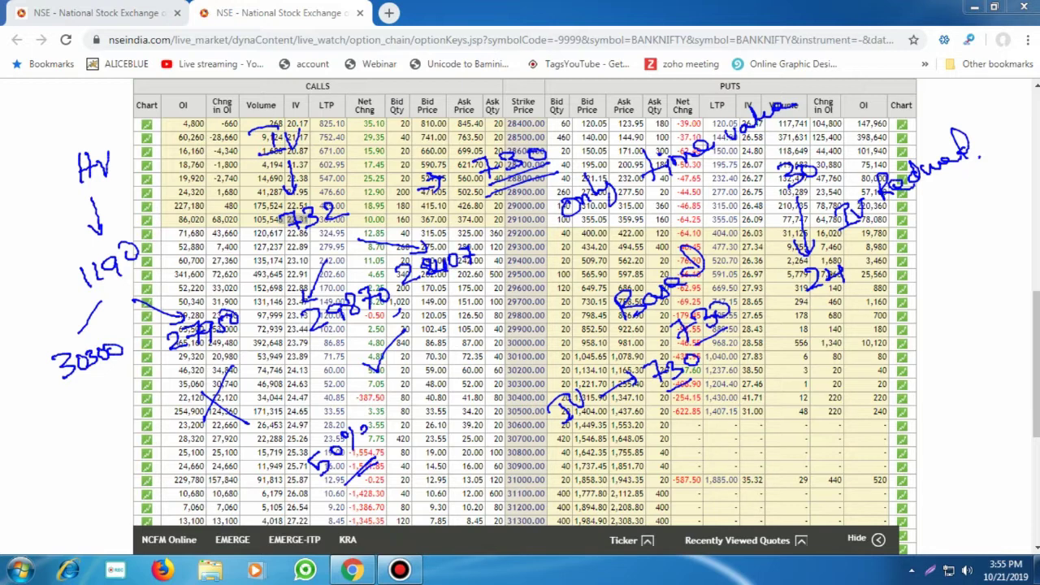
Handwrite "Short straddle" across the lower puts rows with 730 beneath it
mouse_move(680, 429)
left_mouse_down()
mouse_move(688, 441)
mouse_move(675, 447)
left_mouse_up()
left_click_drag(680, 430, 721, 406)
mouse_move(725, 393)
left_mouse_down()
mouse_move(735, 414)
mouse_move(739, 398)
left_mouse_up()
mouse_move(779, 364)
left_mouse_down()
mouse_move(766, 384)
mouse_move(818, 349)
mouse_move(836, 318)
mouse_move(845, 325)
mouse_move(866, 306)
mouse_move(901, 300)
left_mouse_up()
mouse_move(845, 379)
left_mouse_down()
mouse_move(855, 390)
mouse_move(902, 364)
left_mouse_up()
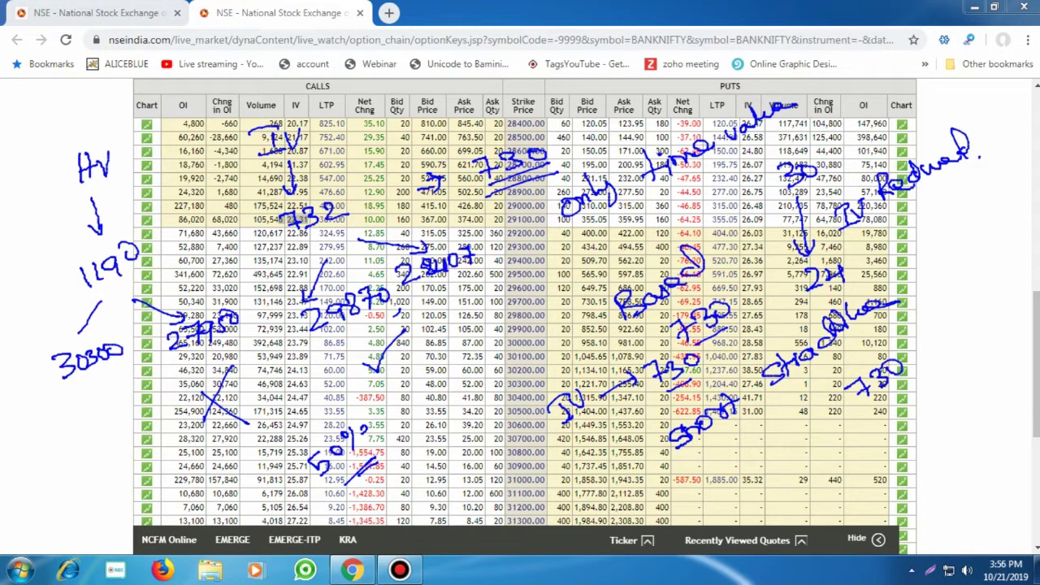
Handwrite 780 below the short straddle note, double-underline its 730, and add an underlined "4 days" over the lower calls rows
mouse_move(764, 432)
left_mouse_down()
mouse_move(782, 445)
mouse_move(809, 413)
left_mouse_up()
left_click_drag(870, 410, 906, 390)
left_click_drag(866, 421, 907, 398)
left_click_drag(483, 346, 487, 369)
left_click_drag(509, 328, 500, 348)
left_click_drag(447, 408, 518, 355)
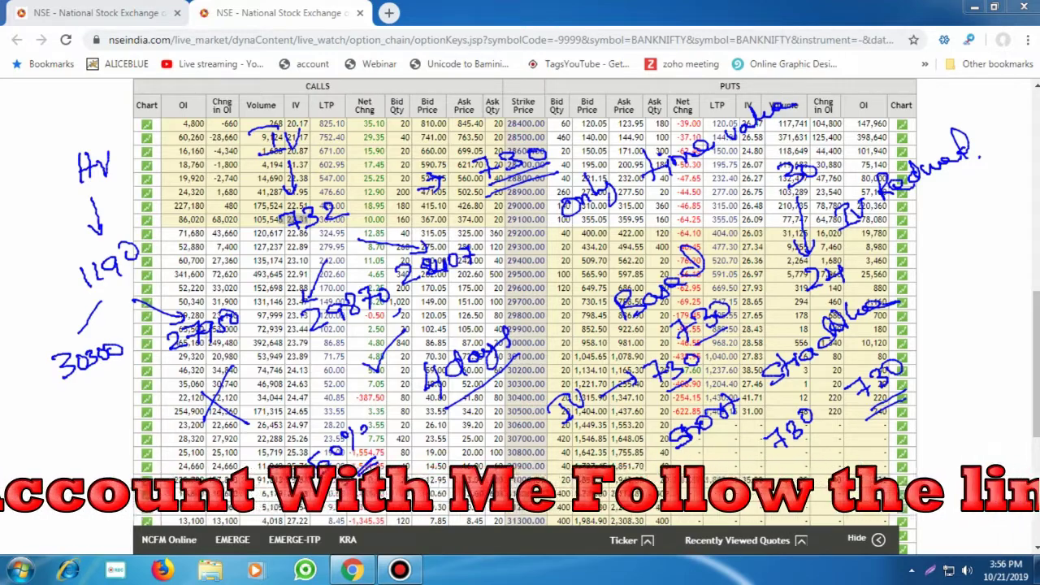
Clear all the handwriting and write "20-30%" over the upper calls rows and 730 over the upper puts rows
key("Escape")
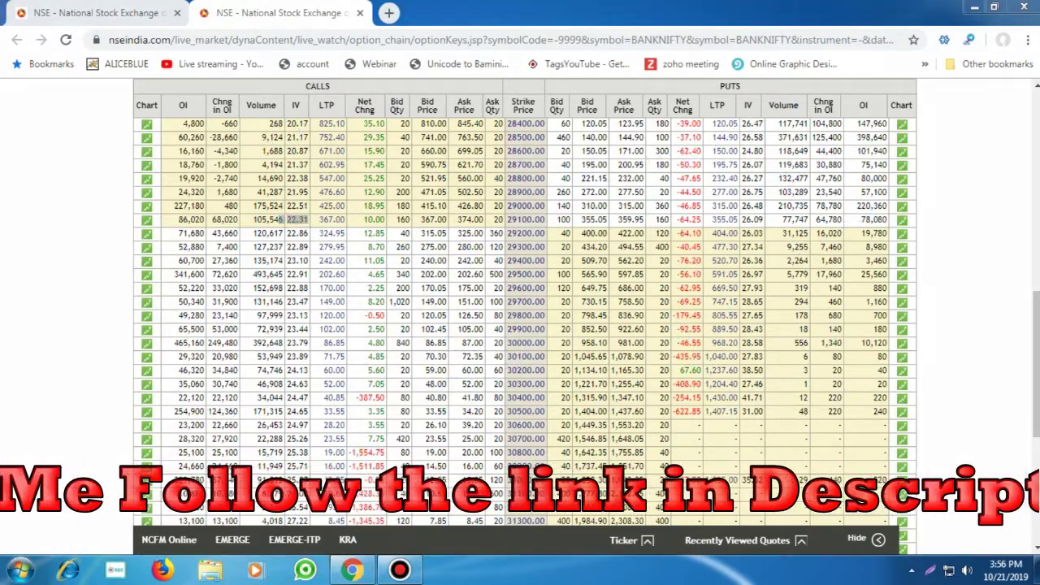
mouse_move(330, 226)
left_mouse_down()
mouse_move(346, 242)
mouse_move(352, 227)
left_mouse_up()
mouse_move(375, 221)
left_mouse_down()
mouse_move(415, 196)
mouse_move(432, 213)
left_mouse_up()
left_click_drag(429, 183, 442, 191)
mouse_move(546, 157)
left_mouse_down()
mouse_move(565, 151)
mouse_move(558, 177)
mouse_move(594, 140)
left_mouse_up()
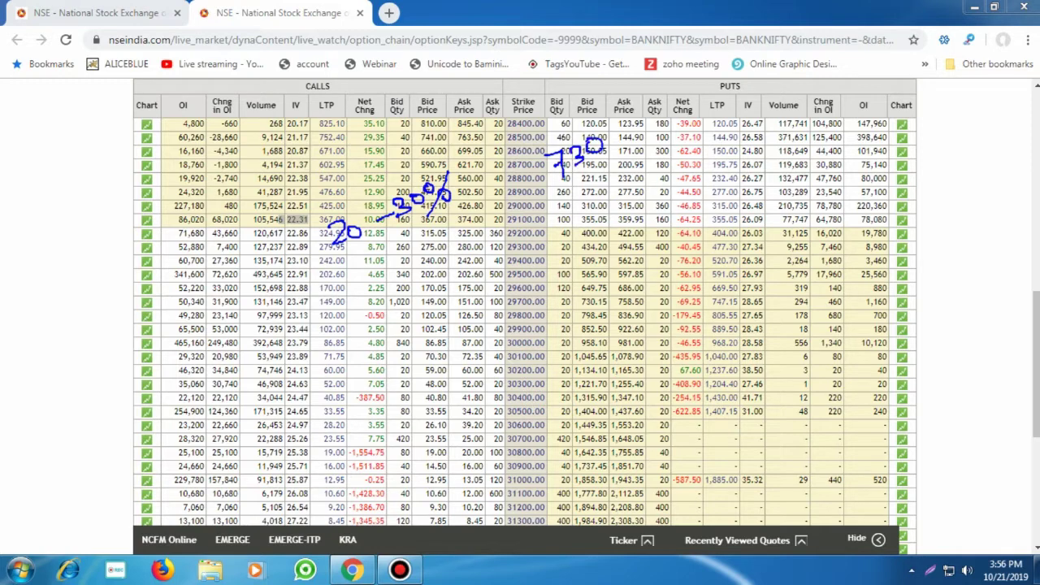
Handwrite a boxed 200 beneath the 730 over the puts and put a cross beside it
mouse_move(580, 205)
left_mouse_down()
mouse_move(598, 224)
mouse_move(628, 183)
left_mouse_up()
mouse_move(573, 200)
left_mouse_down()
mouse_move(576, 236)
mouse_move(623, 211)
mouse_move(608, 221)
left_mouse_up()
left_click_drag(656, 180, 638, 209)
left_click_drag(637, 194, 665, 209)
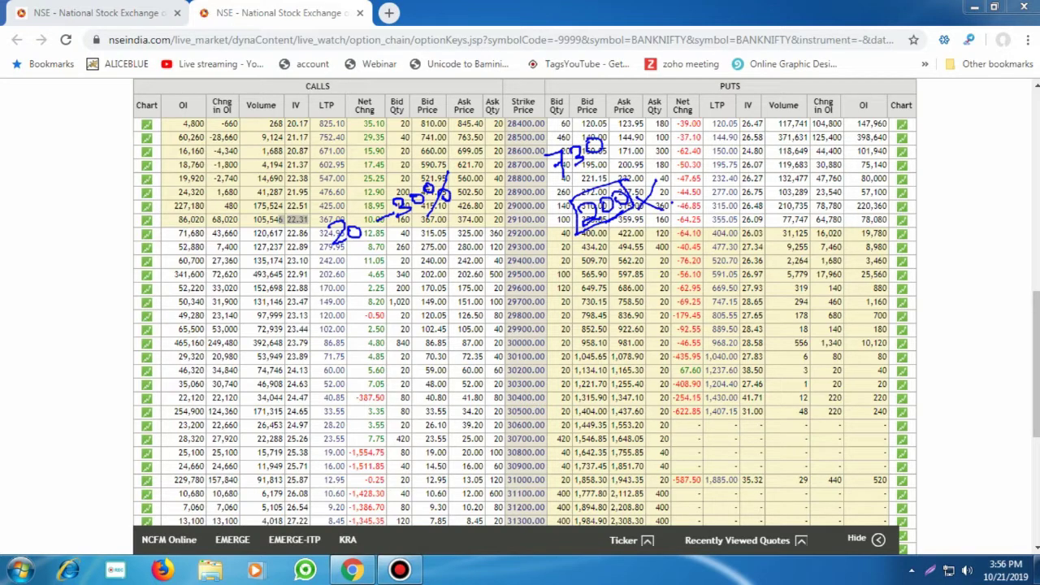
Handwrite "CE 375" and "PE 355" beneath each other over the middle calls rows
mouse_move(380, 328)
left_mouse_down()
mouse_move(374, 344)
mouse_move(404, 329)
mouse_move(400, 317)
mouse_move(445, 312)
mouse_move(484, 276)
left_mouse_up()
left_click_drag(413, 379, 402, 404)
left_click_drag(403, 387, 439, 384)
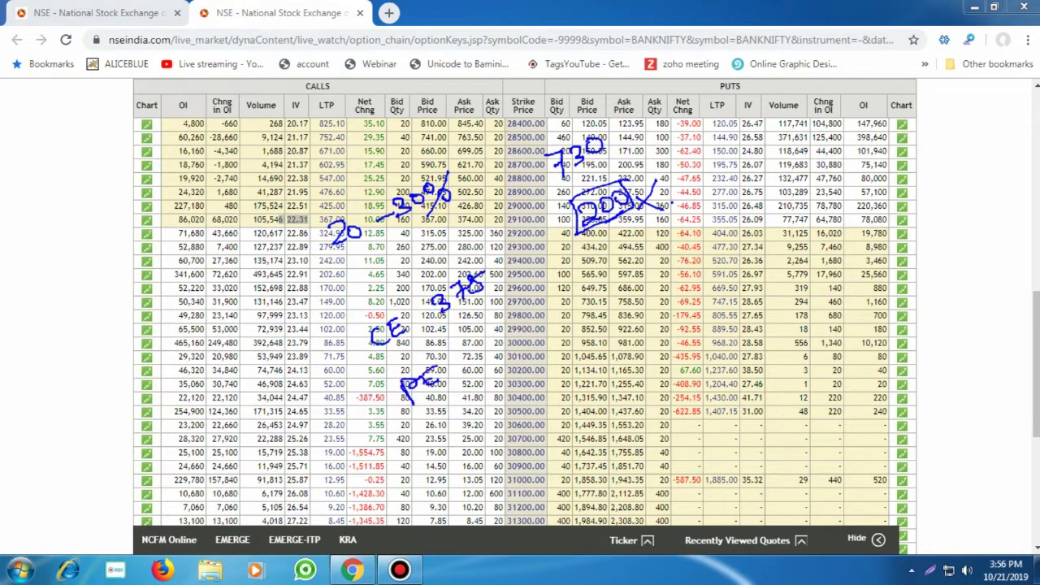
mouse_move(470, 328)
left_mouse_down()
mouse_move(491, 339)
mouse_move(514, 308)
left_mouse_up()
Draw a sum line under the CE and PE figures and write an underlined 730 beneath it with "SL" beside it
left_click_drag(507, 366, 565, 321)
left_click_drag(535, 371, 557, 361)
mouse_move(546, 364)
left_mouse_down()
mouse_move(560, 379)
mouse_move(576, 364)
left_mouse_up()
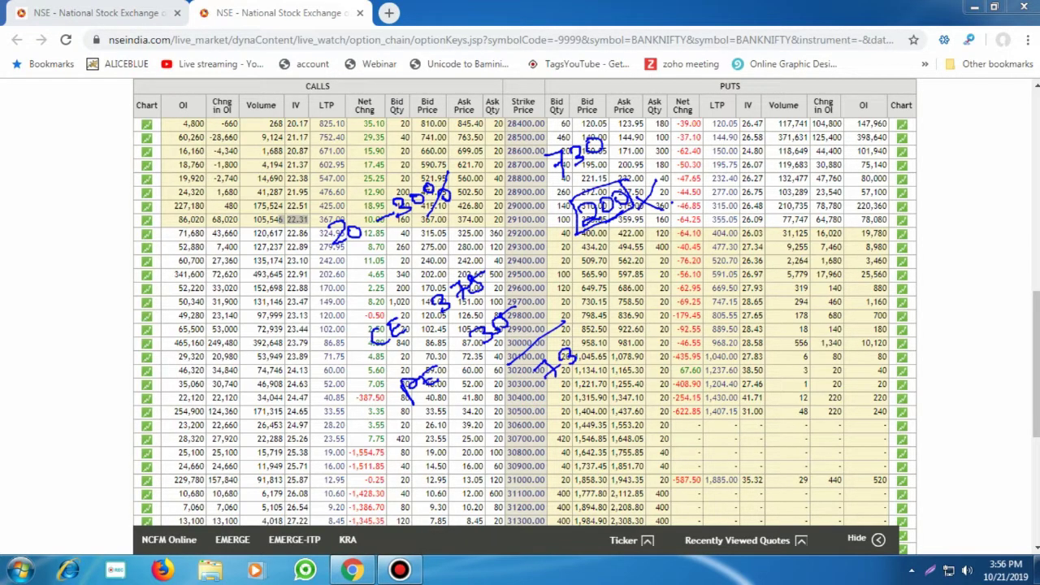
key("ctrl+z")
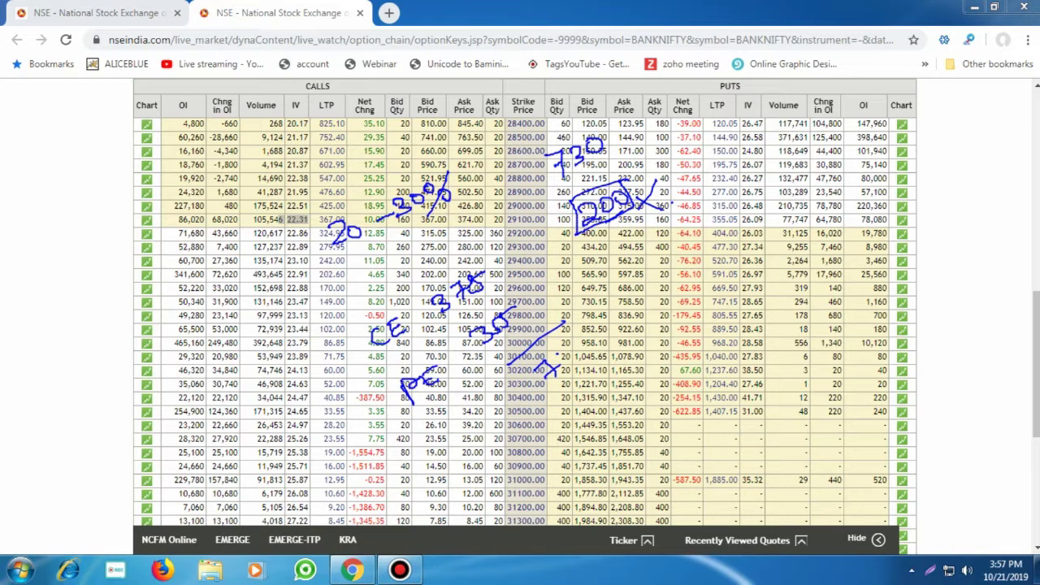
left_click_drag(557, 354, 562, 368)
left_click_drag(585, 331, 543, 407)
mouse_move(633, 304)
left_mouse_down()
mouse_move(623, 328)
mouse_move(661, 306)
left_mouse_up()
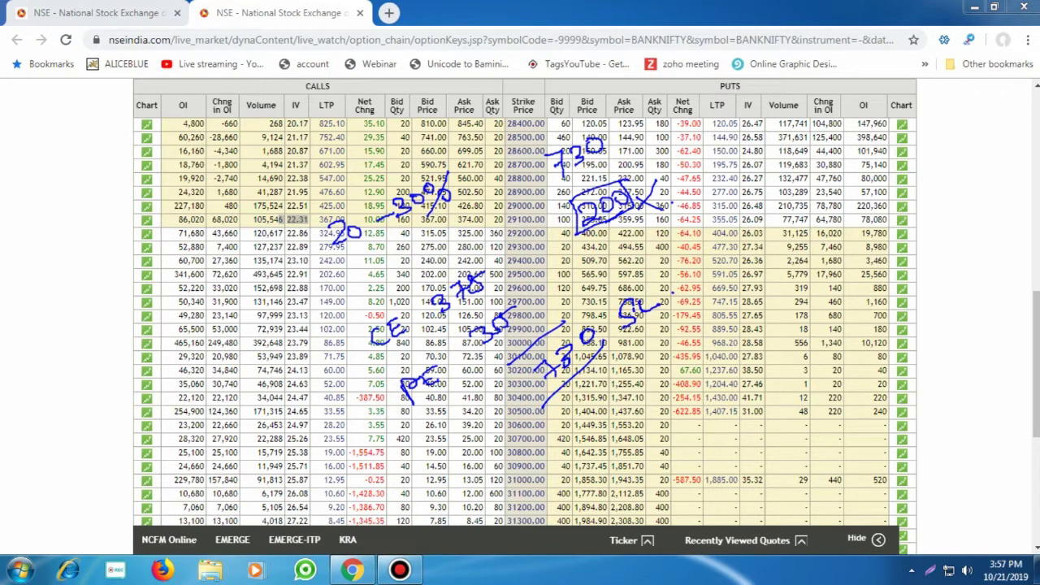
Handwrite "750 SL" below the 730 total and draw two arrows from it to the labels "CE" and "PE"
left_click_drag(590, 393, 616, 416)
left_click_drag(616, 387, 622, 405)
left_click_drag(622, 392, 647, 371)
mouse_move(642, 384)
left_mouse_down()
mouse_move(703, 297)
mouse_move(710, 258)
left_mouse_up()
left_click_drag(698, 270, 741, 240)
left_click_drag(698, 347, 751, 357)
mouse_move(764, 338)
left_mouse_down()
mouse_move(759, 359)
mouse_move(762, 347)
left_mouse_up()
mouse_move(774, 333)
left_mouse_down()
mouse_move(787, 343)
mouse_move(788, 328)
left_mouse_up()
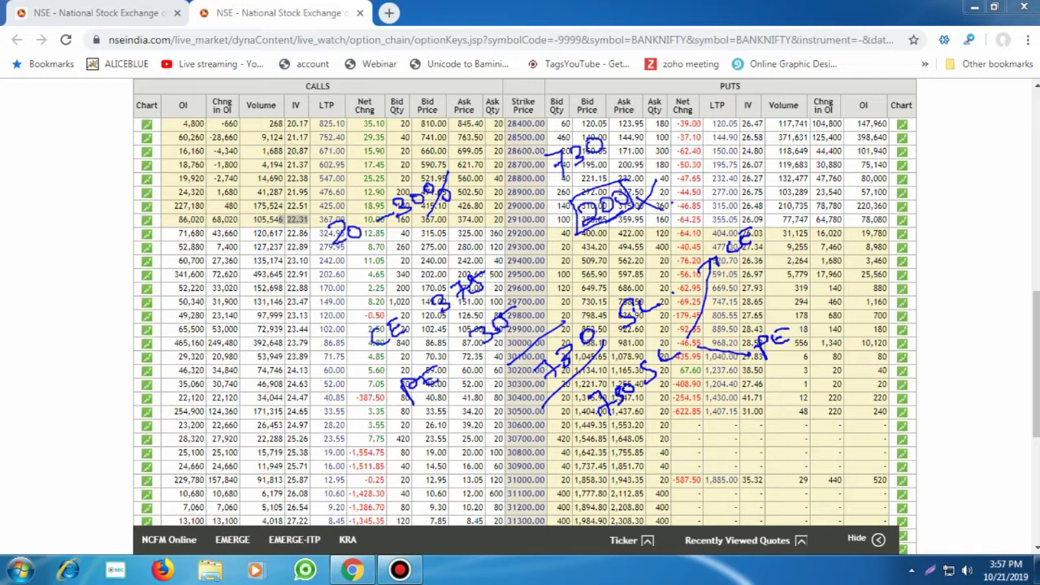
Handwrite "4 days Left time" over the lower calls rows and underline the last word
left_click_drag(128, 376, 146, 400)
mouse_move(180, 361)
left_mouse_down()
mouse_move(161, 382)
mouse_move(180, 349)
left_mouse_up()
left_click_drag(191, 354, 199, 362)
left_click_drag(229, 326, 218, 351)
mouse_move(178, 421)
left_mouse_down()
mouse_move(215, 397)
mouse_move(213, 411)
left_mouse_up()
mouse_move(208, 460)
left_mouse_down()
mouse_move(221, 481)
mouse_move(247, 432)
mouse_move(268, 424)
mouse_move(232, 489)
left_mouse_up()
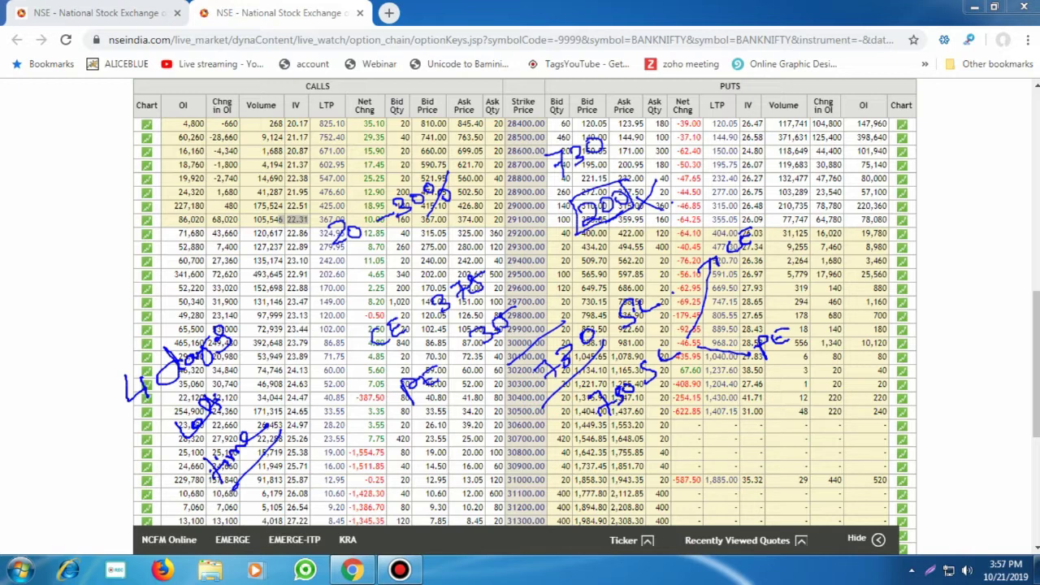
Handwrite an underlined "Short" beside the calls table with the date range 21-10-2019 to 24/10/19, and underline the range
mouse_move(74, 204)
left_mouse_down()
mouse_move(58, 213)
mouse_move(61, 242)
left_mouse_up()
mouse_move(74, 192)
left_mouse_down()
mouse_move(83, 216)
mouse_move(95, 208)
left_mouse_up()
left_click_drag(98, 192, 114, 179)
mouse_move(114, 167)
left_mouse_down()
mouse_move(125, 192)
mouse_move(131, 172)
left_mouse_up()
mouse_move(143, 213)
left_mouse_down()
mouse_move(76, 262)
mouse_move(128, 257)
mouse_move(128, 246)
left_mouse_up()
left_click_drag(136, 230, 154, 218)
mouse_move(180, 196)
left_mouse_down()
mouse_move(176, 207)
mouse_move(212, 173)
left_mouse_up()
left_click_drag(210, 177, 226, 161)
left_click_drag(224, 167, 297, 133)
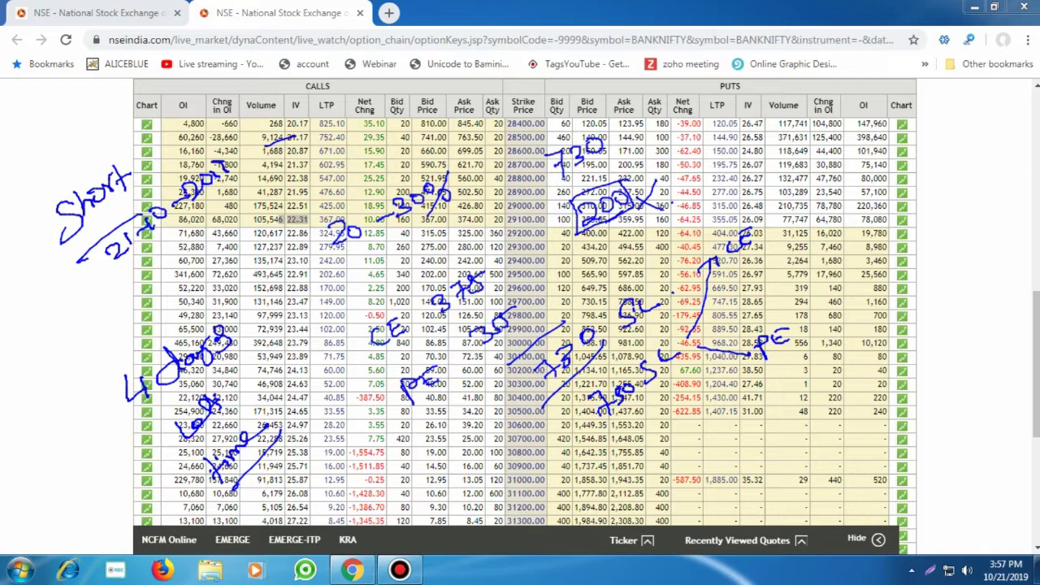
mouse_move(310, 121)
left_mouse_down()
mouse_move(348, 138)
mouse_move(387, 89)
mouse_move(439, 56)
mouse_move(426, 103)
mouse_move(190, 262)
left_mouse_up()
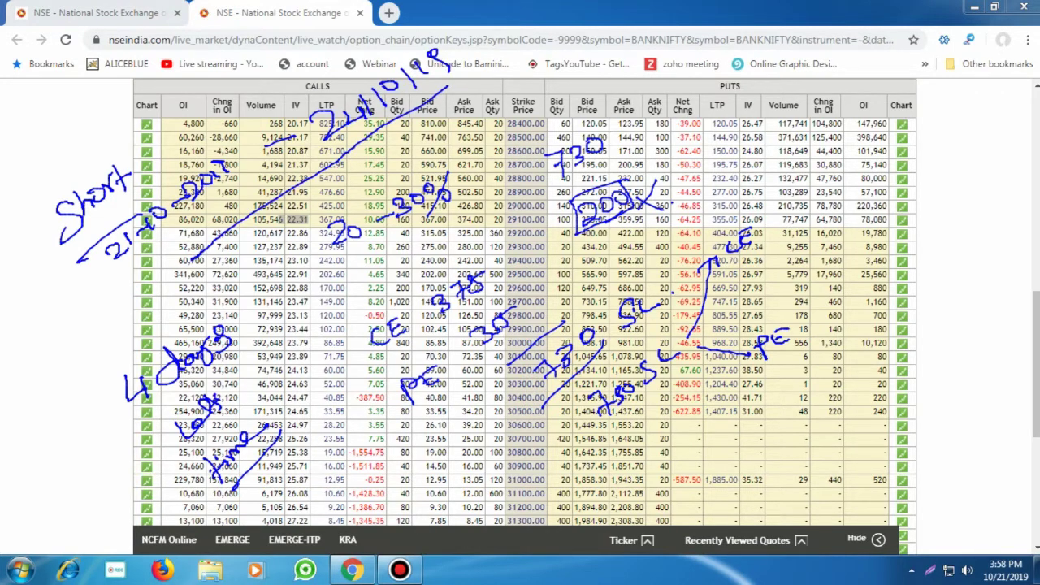